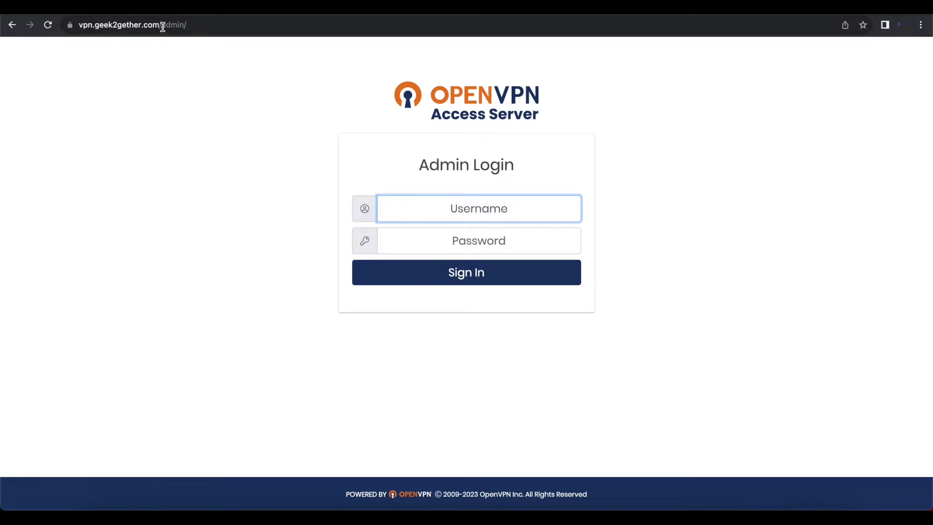
# - Sign in to the admin console with the administrator username and password
pyautogui.moveTo(160, 25); pyautogui.dragTo(218, 34)
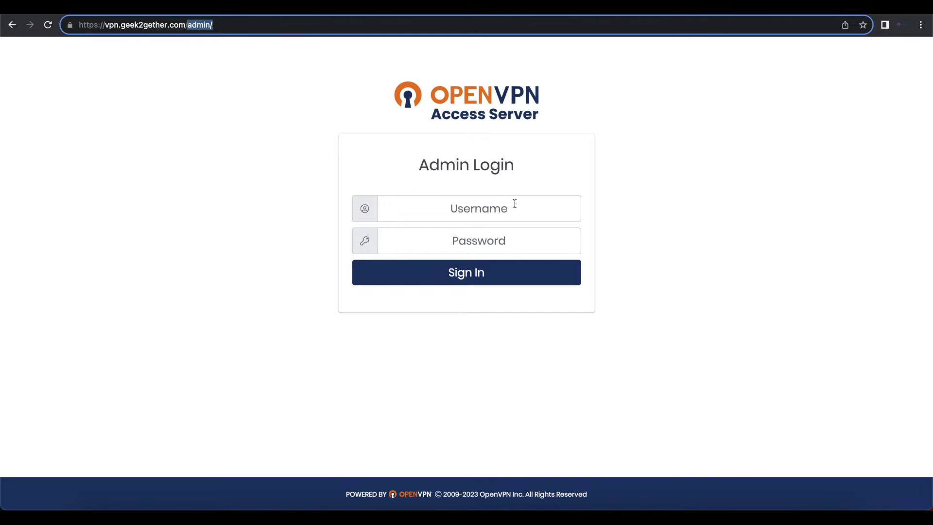
pyautogui.click(477, 212)
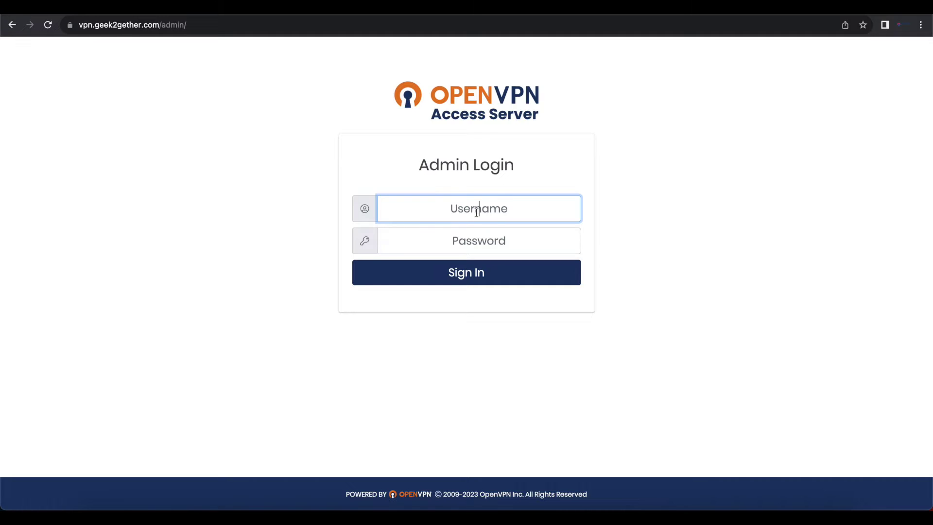
pyautogui.write('geek2gether')
pyautogui.press('Tab')
pyautogui.write('ad')
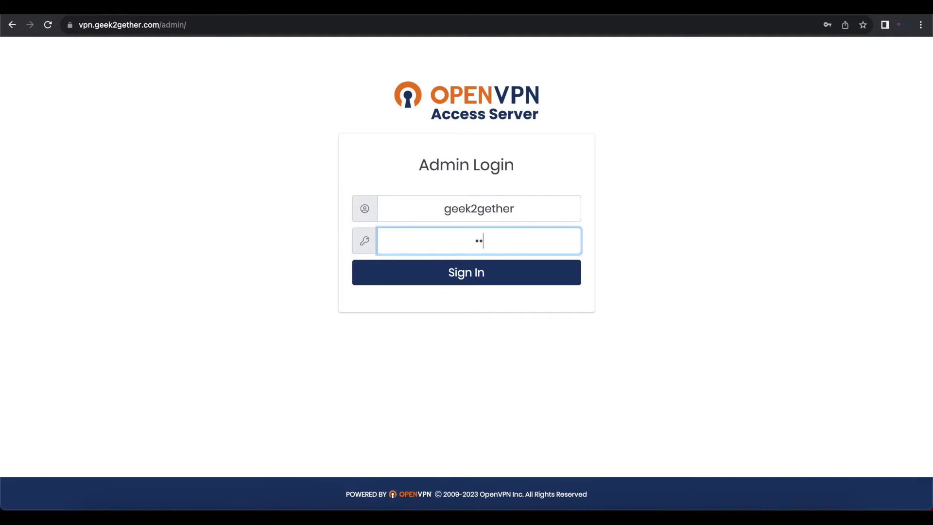
pyautogui.write('min123456789')
pyautogui.press('Return')
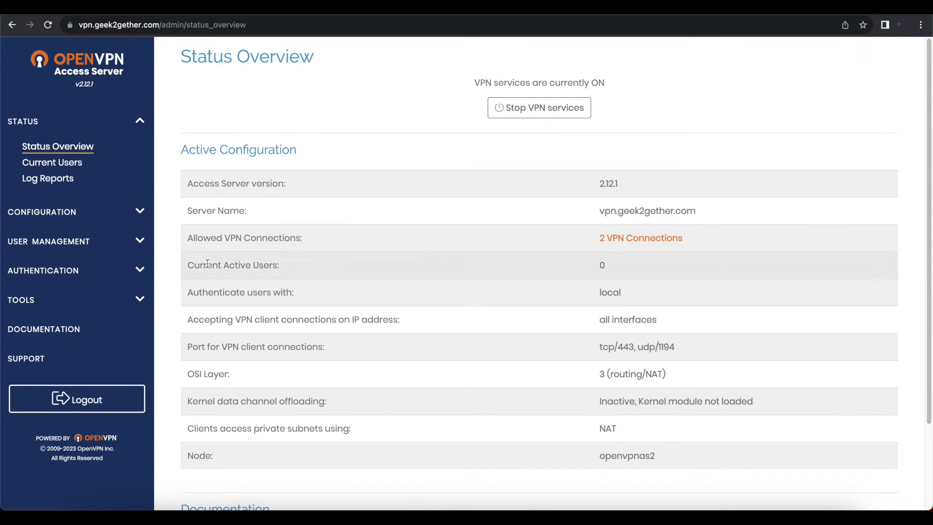
# - Open the User Permissions page under User Management and select the new-username field
pyautogui.click(143, 241)
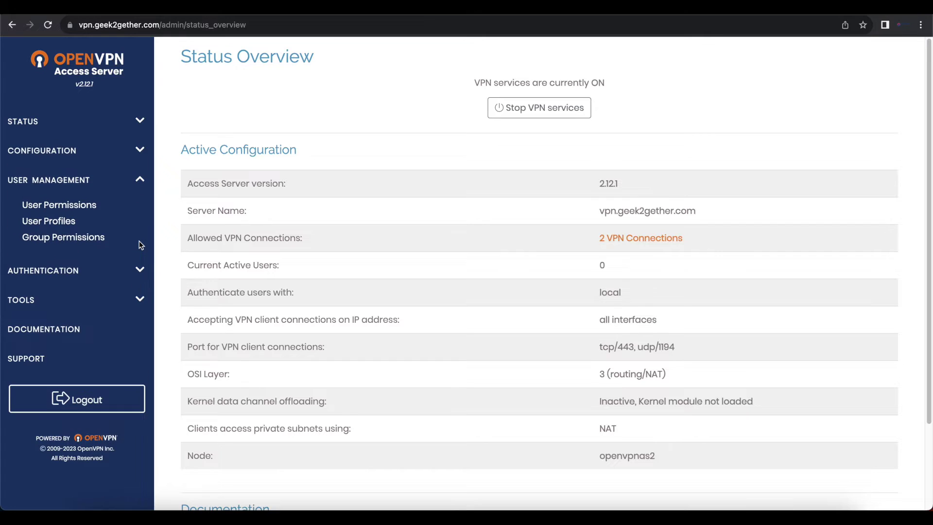
pyautogui.click(86, 206)
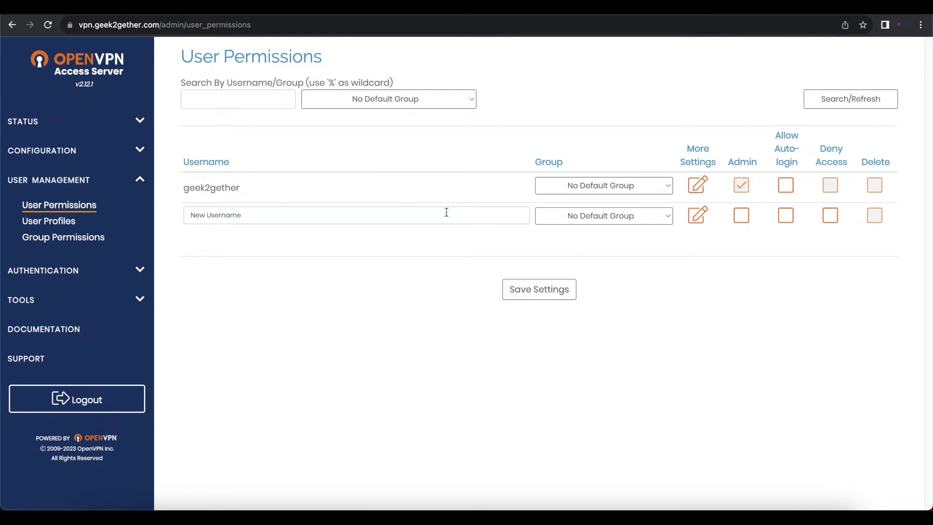
pyautogui.click(207, 216)
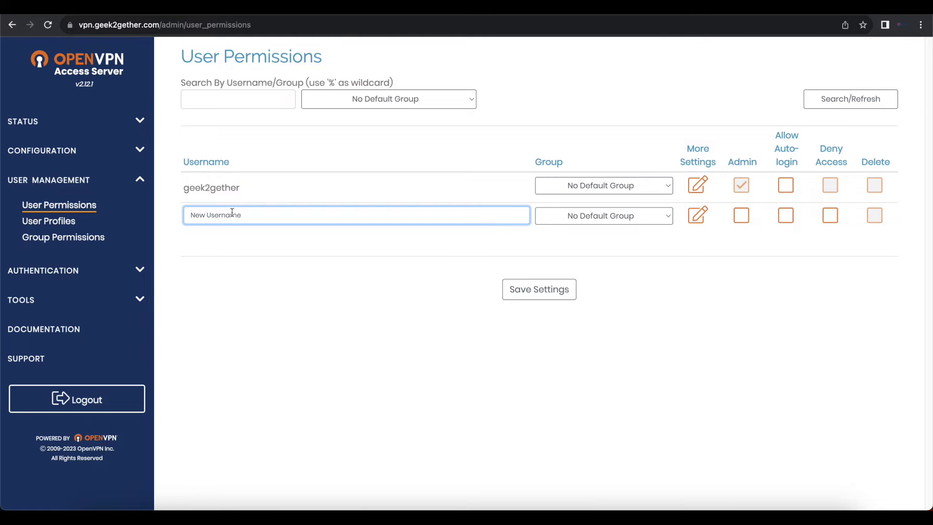
# - Enter the new VPN username and keep its group at No Default Group
pyautogui.write('john')
pyautogui.write('doe')
pyautogui.press('Tab')
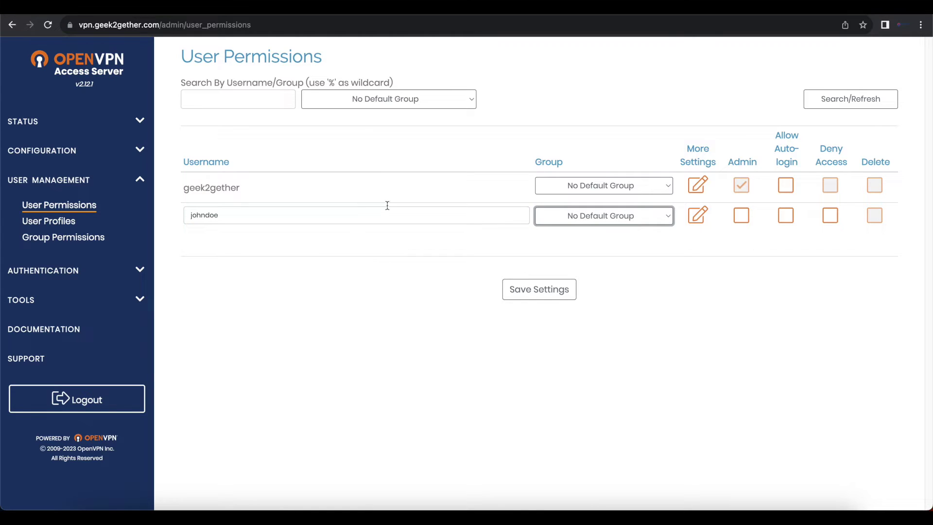
pyautogui.click(594, 215)
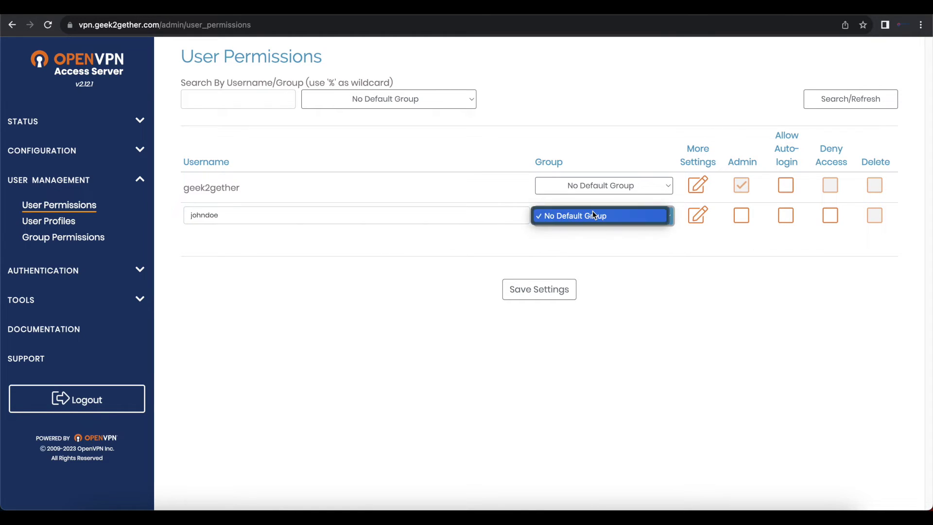
pyautogui.click(593, 214)
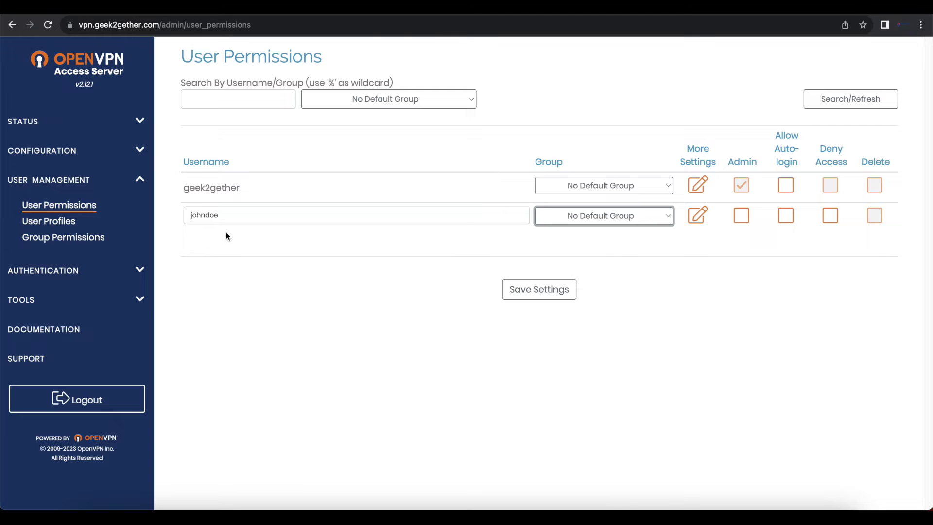
# - Open the new user's More Settings panel and review its authentication, MFA and password options
pyautogui.click(697, 214)
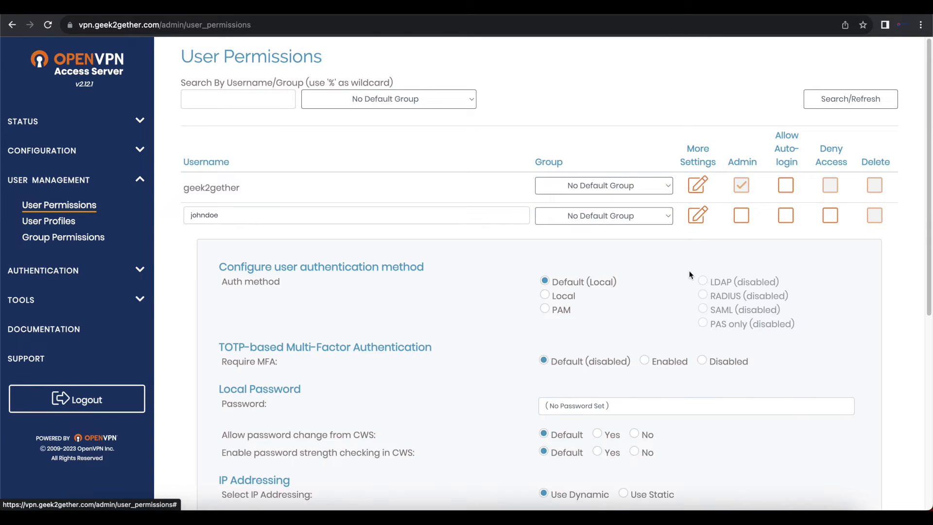
pyautogui.scroll(-2, 688, 289)
pyautogui.scroll(-3, 687, 288)
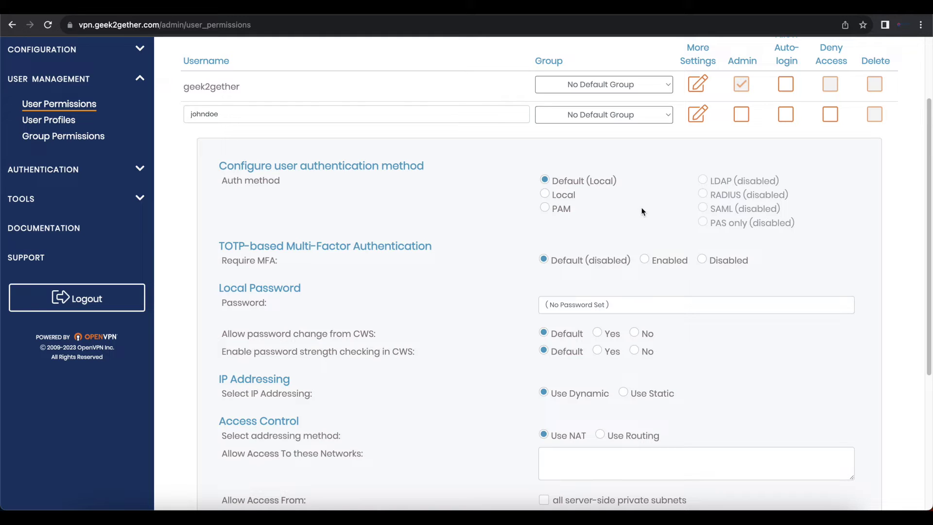
pyautogui.scroll(-2, 434, 172)
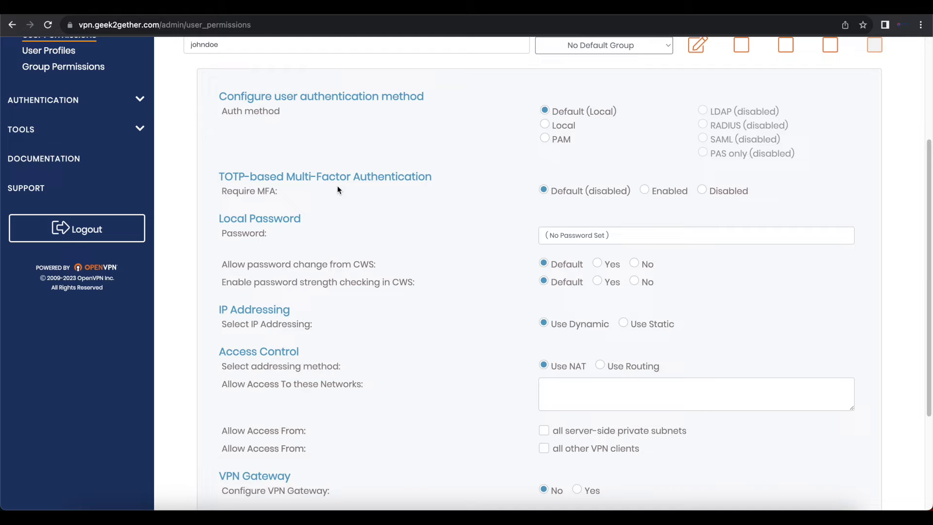
# - Set Require MFA to Enabled and enter a local password for the new user
pyautogui.click(652, 194)
pyautogui.click(605, 237)
pyautogui.write('1234')
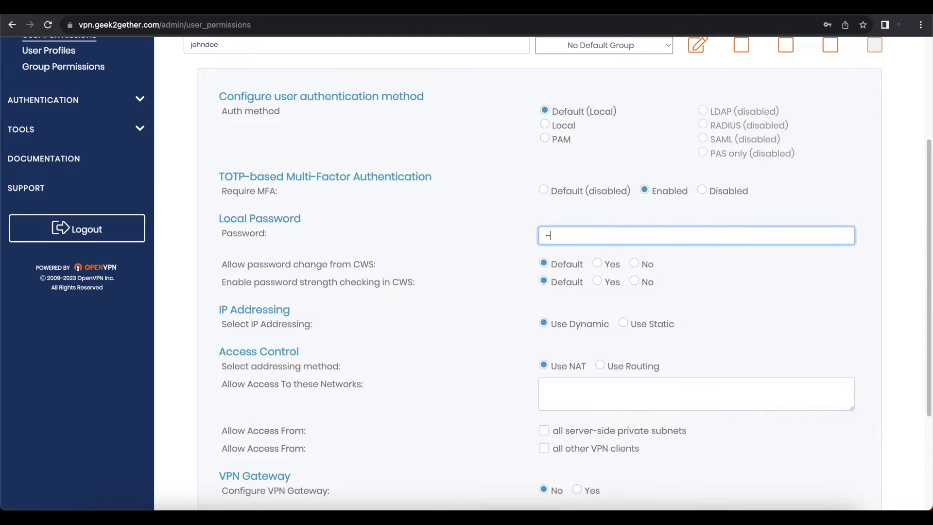
pyautogui.write('567567')
# - Allow CWS password changes with strength checking, and set IP addressing to Use Static
pyautogui.click(599, 262)
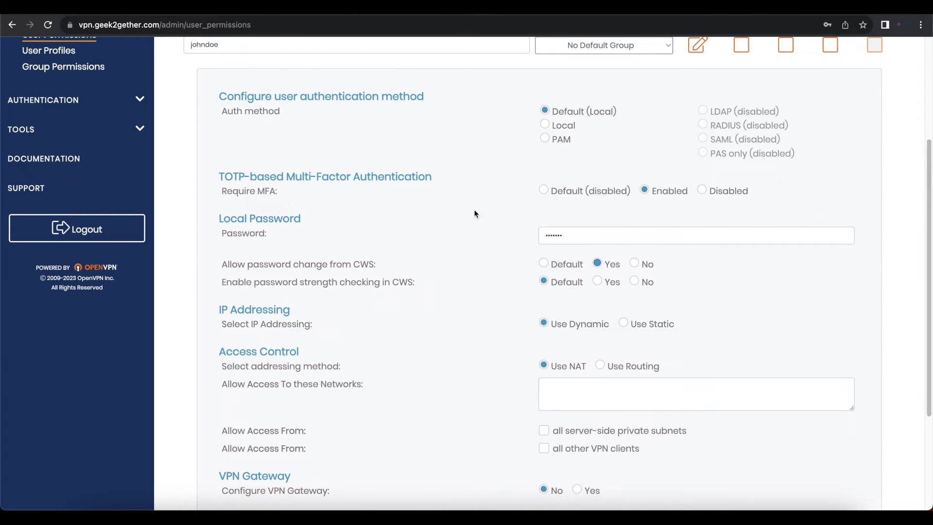
pyautogui.click(596, 280)
pyautogui.scroll(-2, 572, 278)
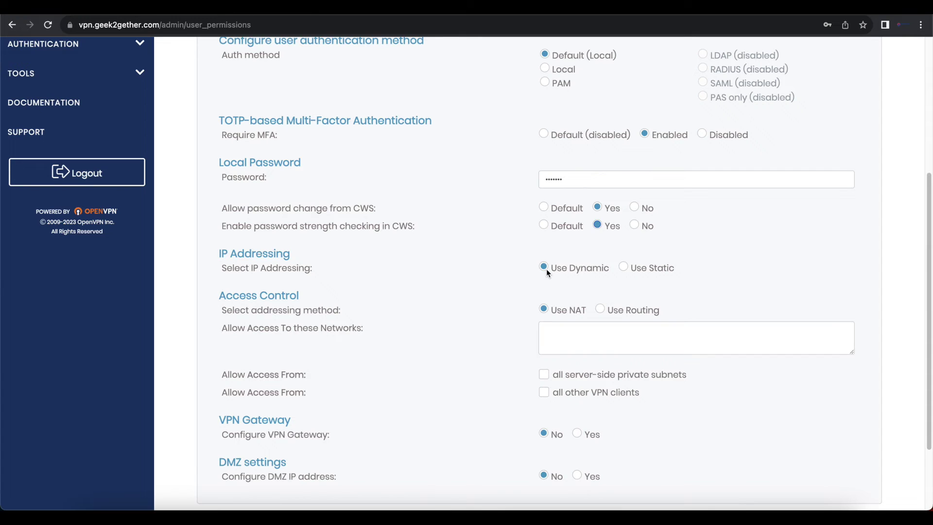
pyautogui.click(623, 268)
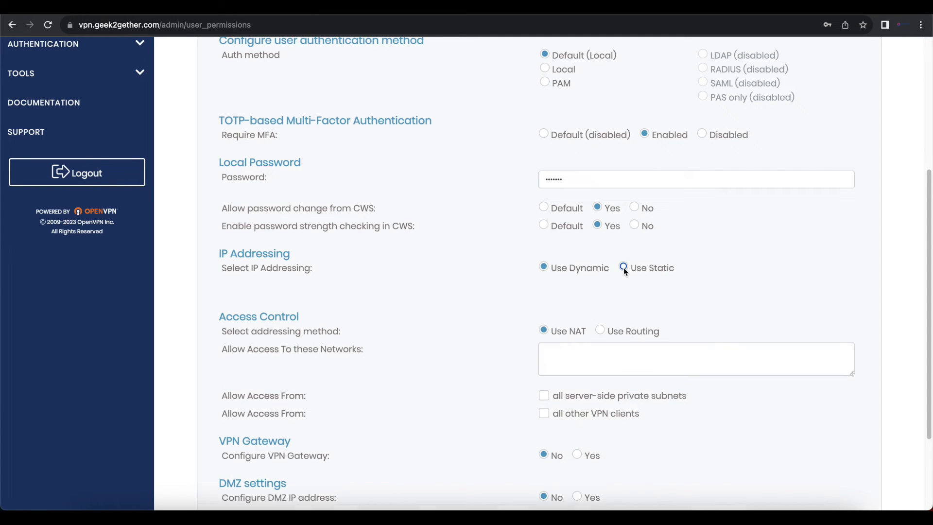
pyautogui.click(584, 271)
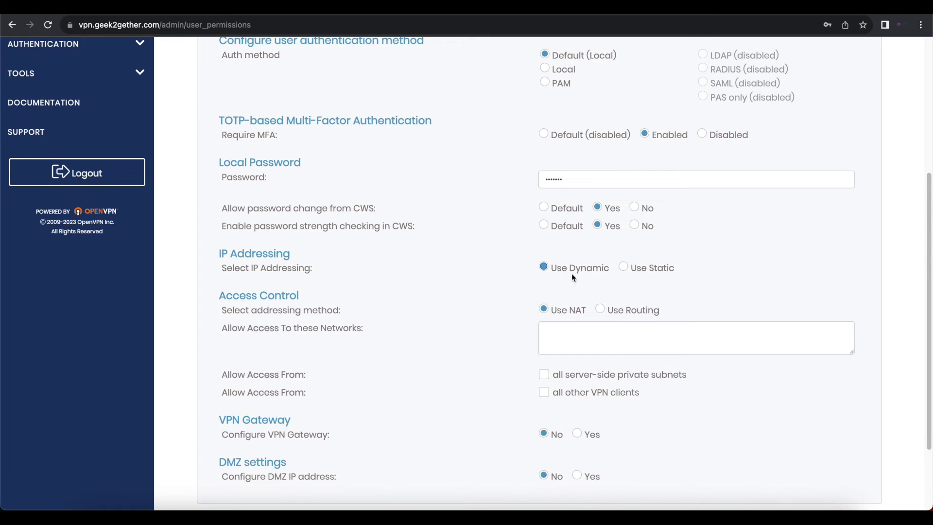
pyautogui.scroll(-1, 427, 202)
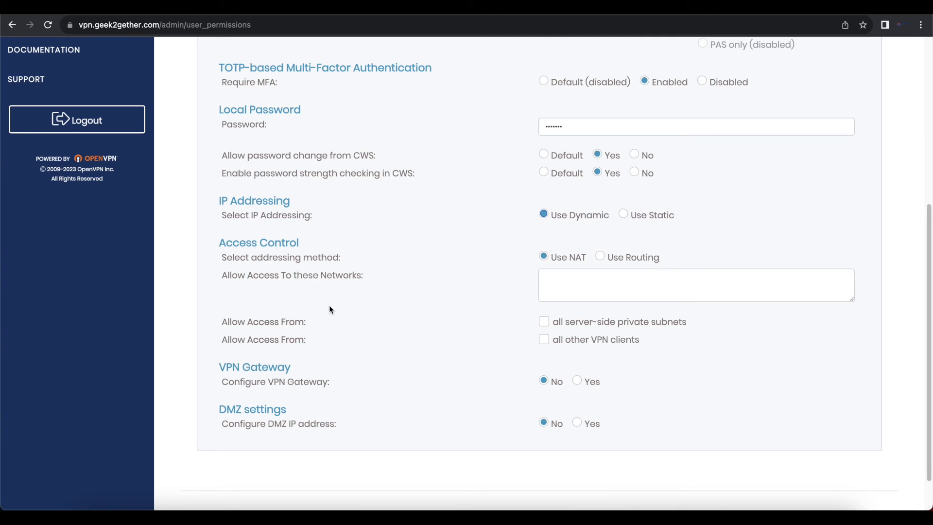
pyautogui.click(541, 279)
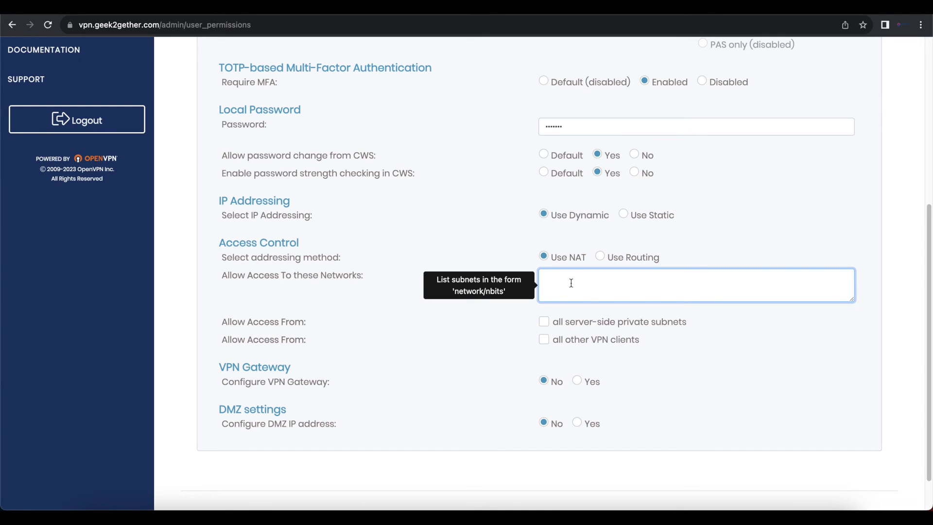
pyautogui.click(498, 374)
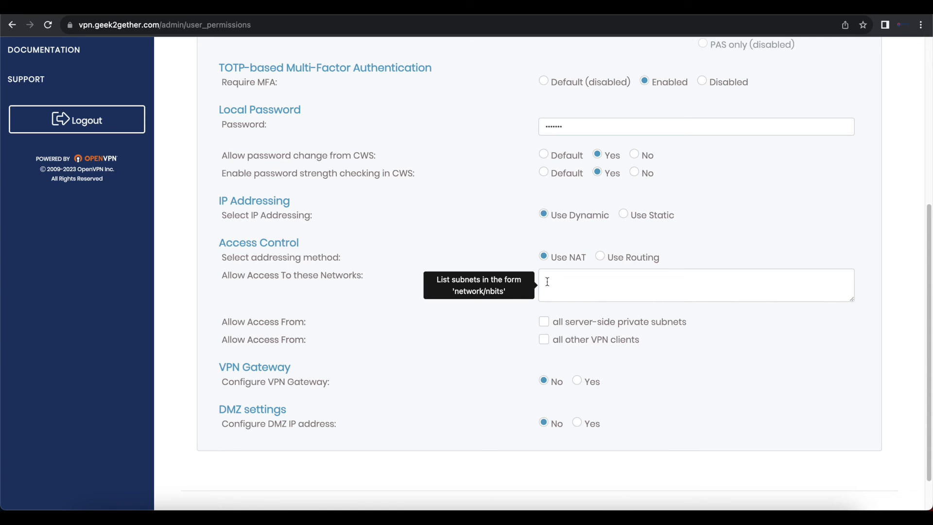
pyautogui.scroll(-1, 327, 368)
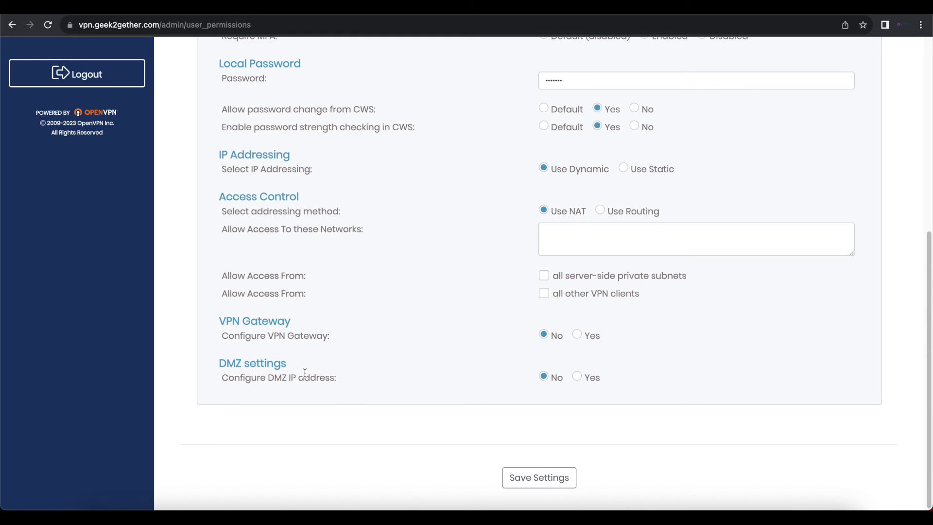
pyautogui.scroll(4, 350, 402)
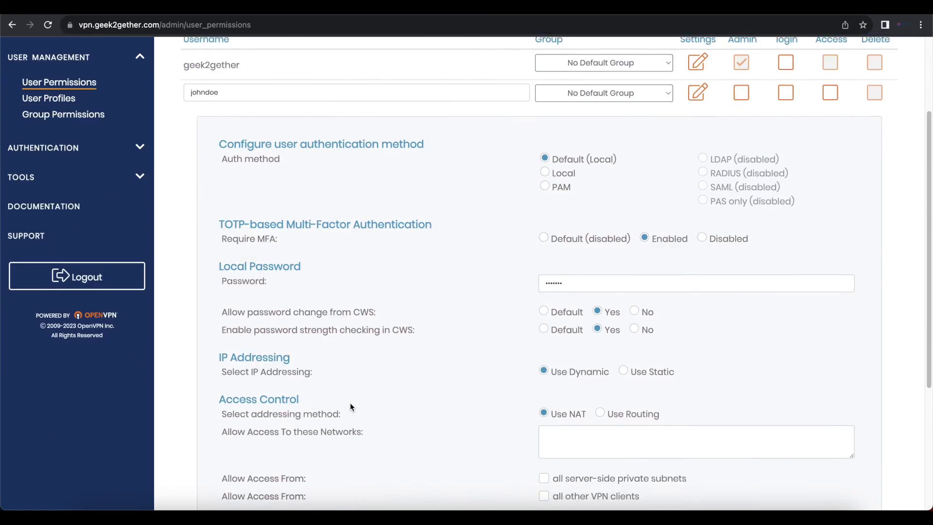
pyautogui.scroll(-4, 350, 402)
# - Save the new user's settings and apply them to the running server
pyautogui.click(544, 475)
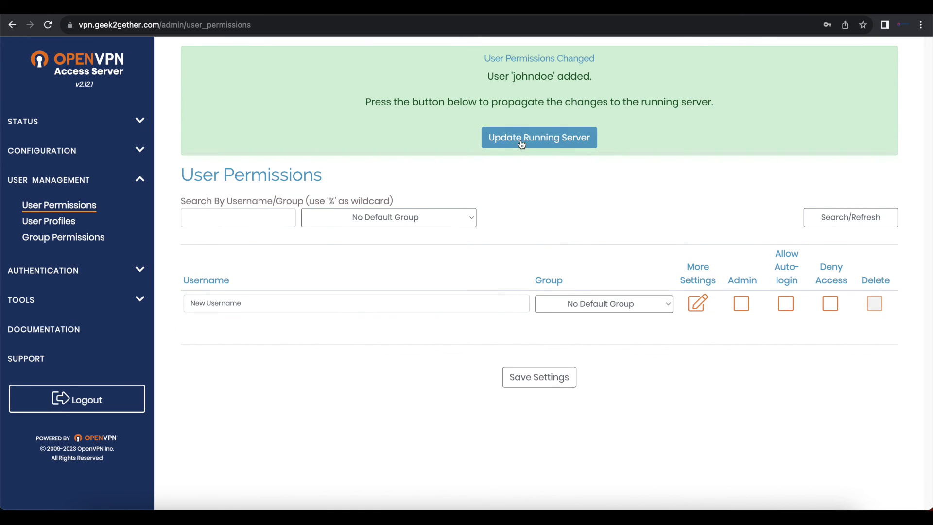
pyautogui.click(521, 144)
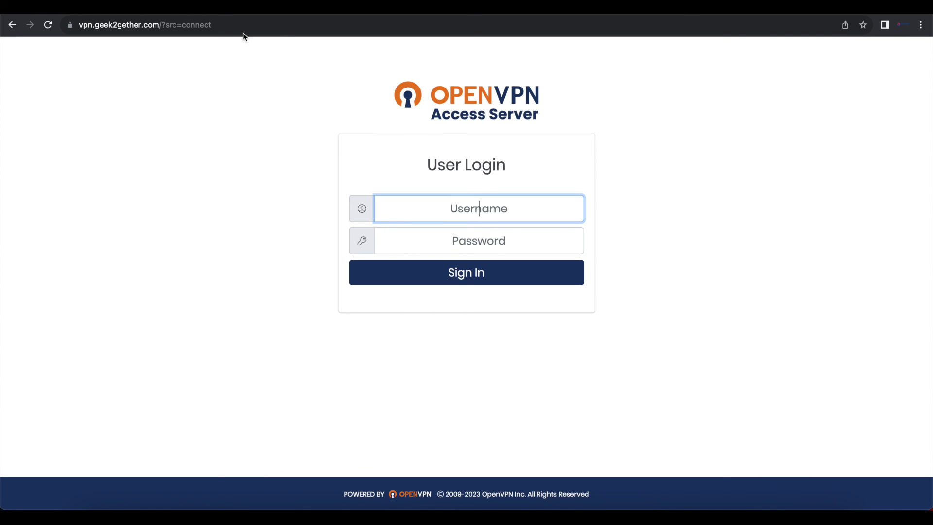
# - Log in to the user portal as the new user, dismissing the password breach warning
pyautogui.write('johnd')
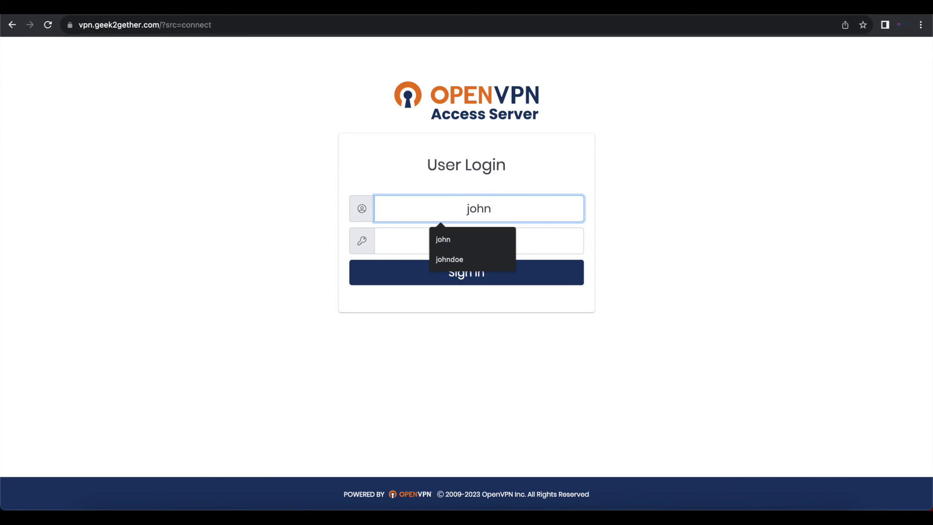
pyautogui.write('o')
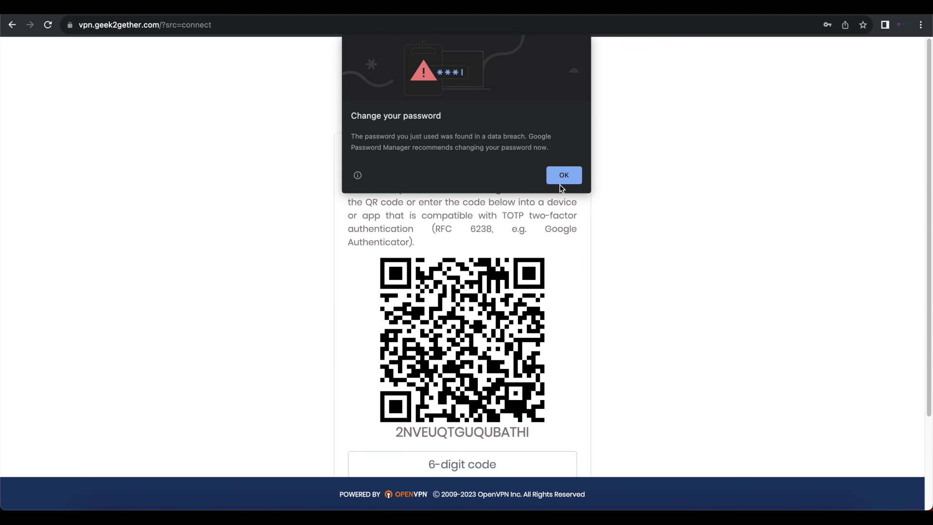
pyautogui.click(562, 178)
pyautogui.scroll(-2, 570, 300)
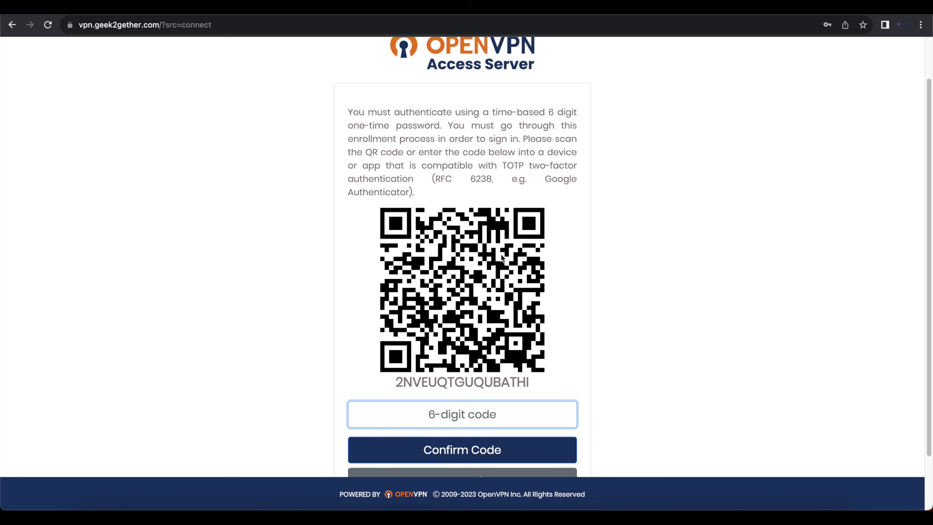
pyautogui.scroll(-1, 462, 270)
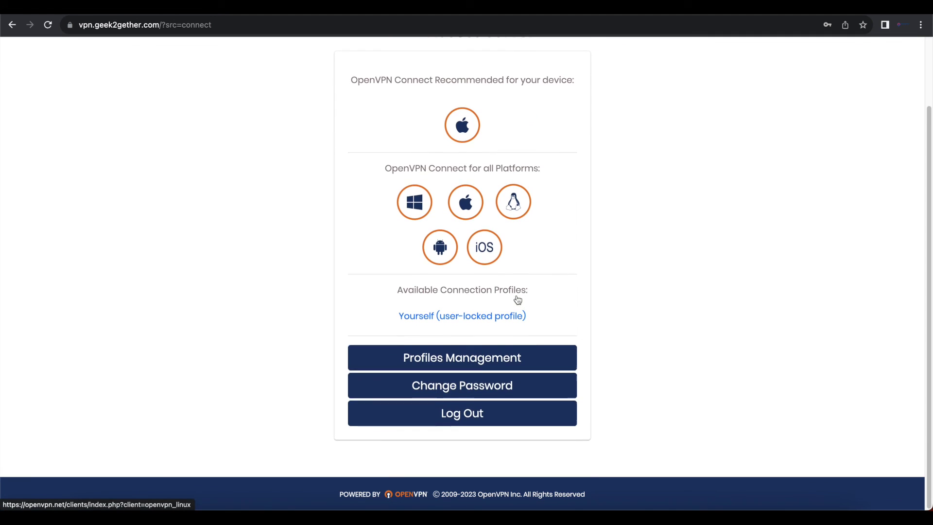
pyautogui.scroll(2, 514, 298)
pyautogui.scroll(-1, 515, 298)
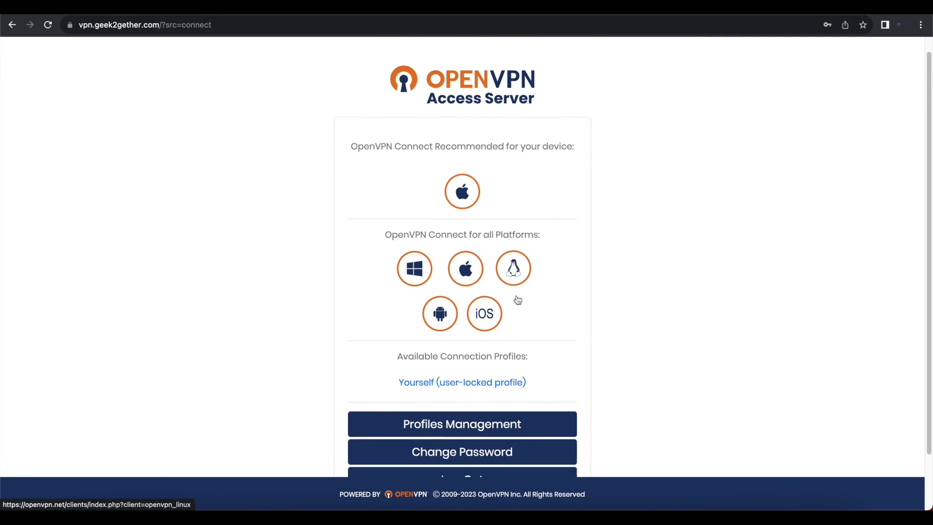